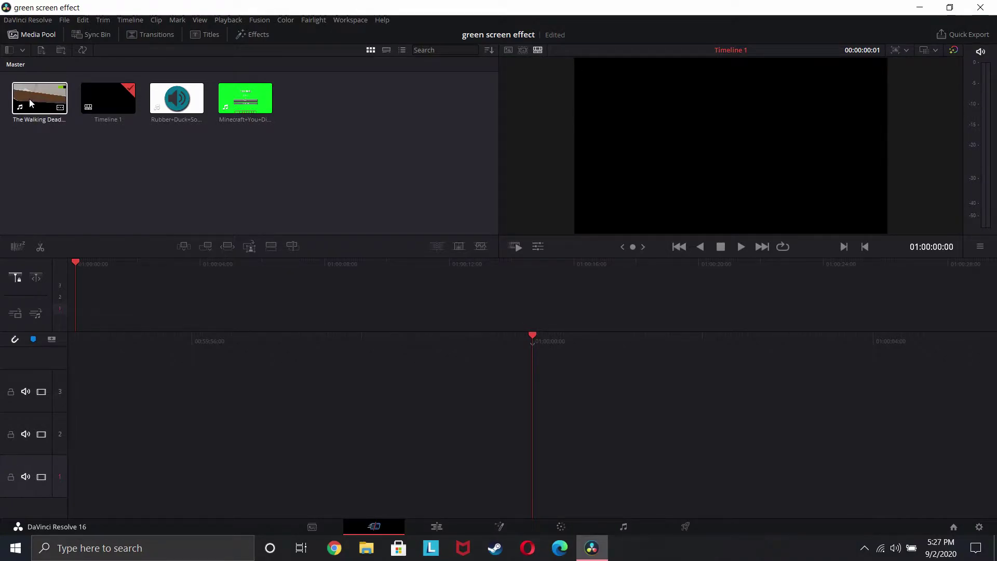
Place The Walking Dead gameplay clip on track 1 of the empty timeline
drag(29, 99, 562, 441)
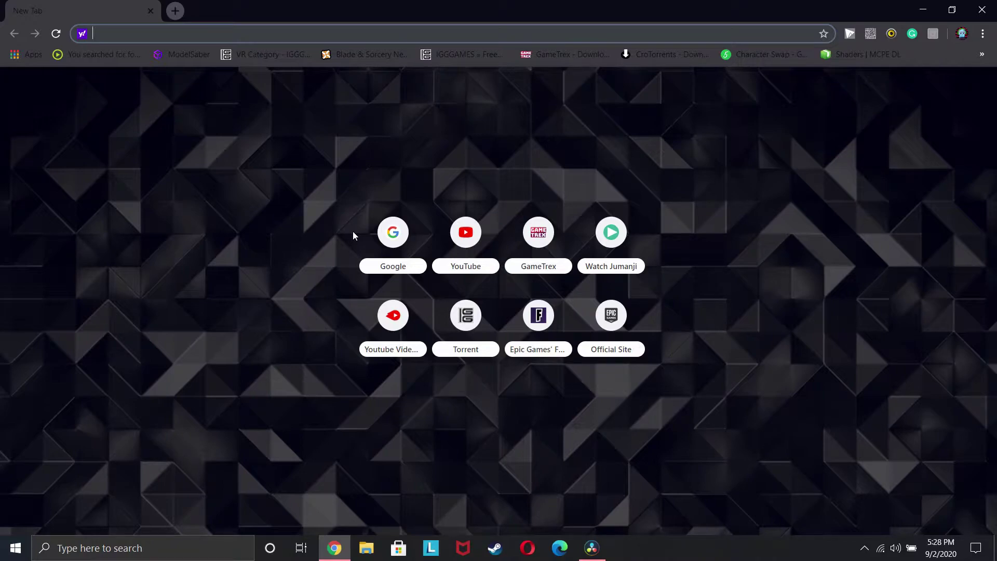
Open YouTube and search for "minecraft death effect green screen"
click(459, 238)
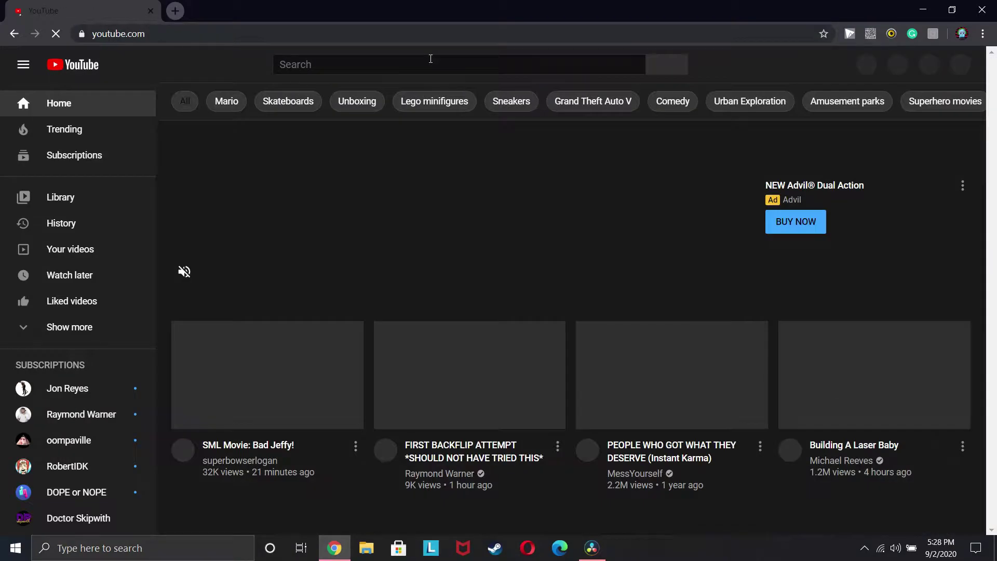
click(432, 63)
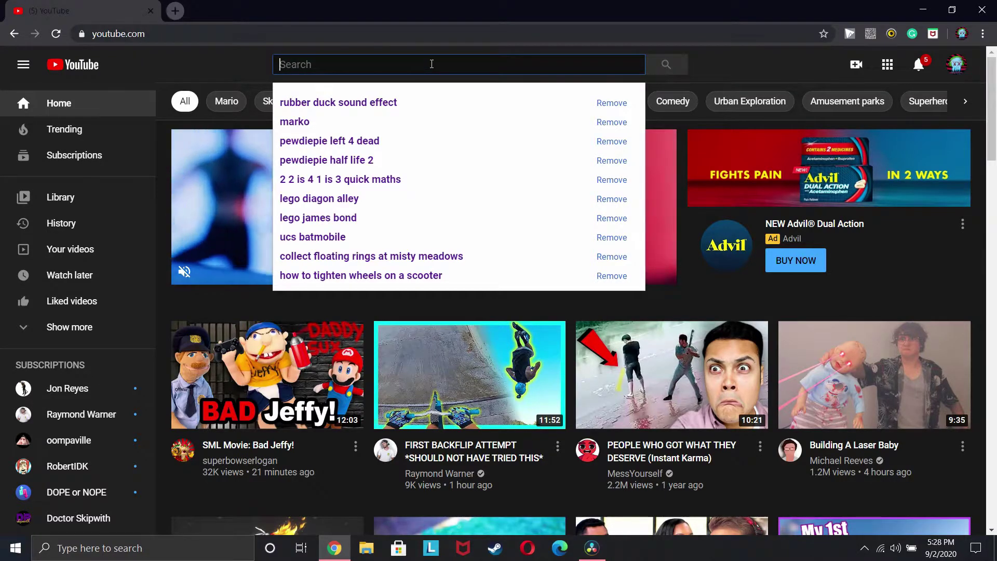
text(minecraft)
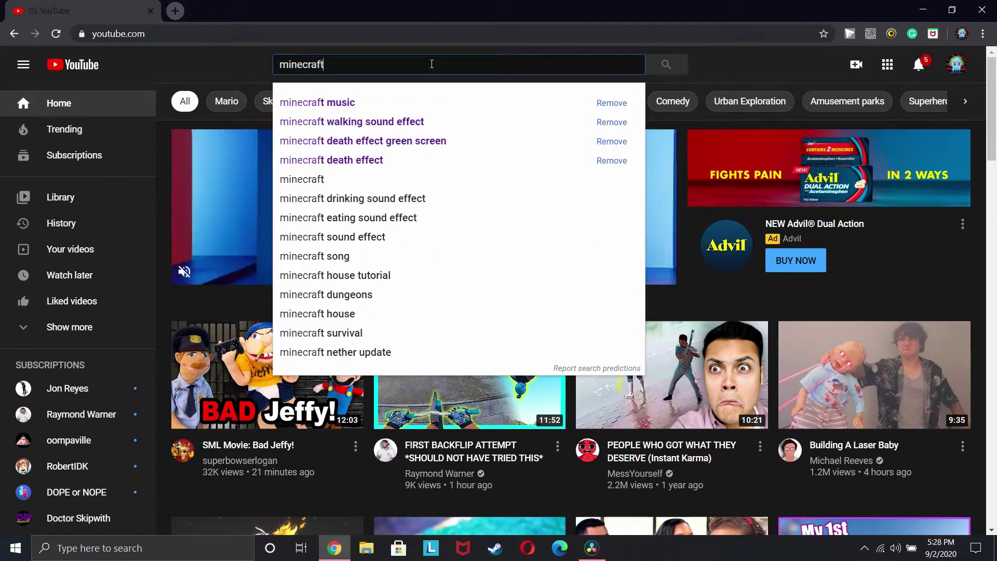
text( death)
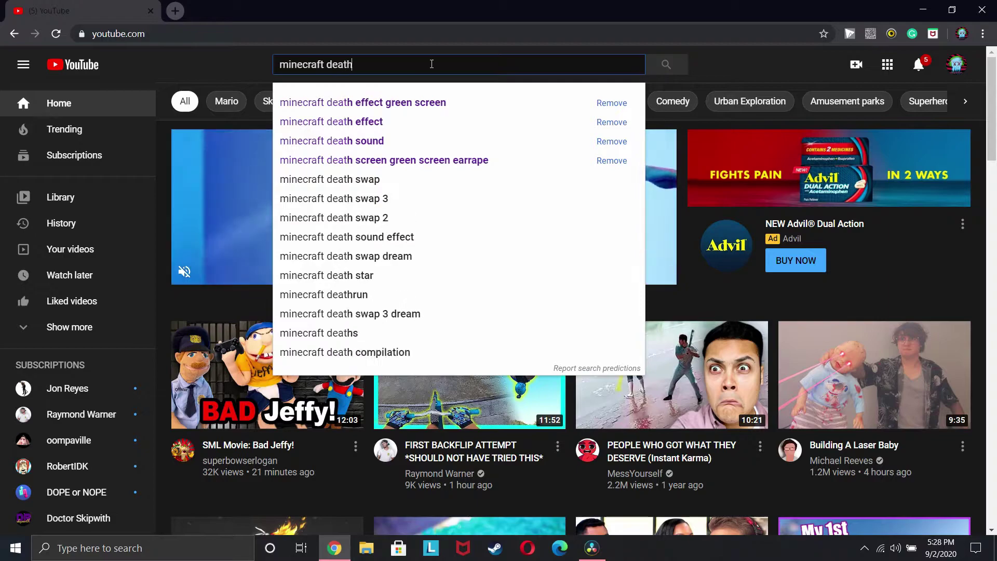
text( effect)
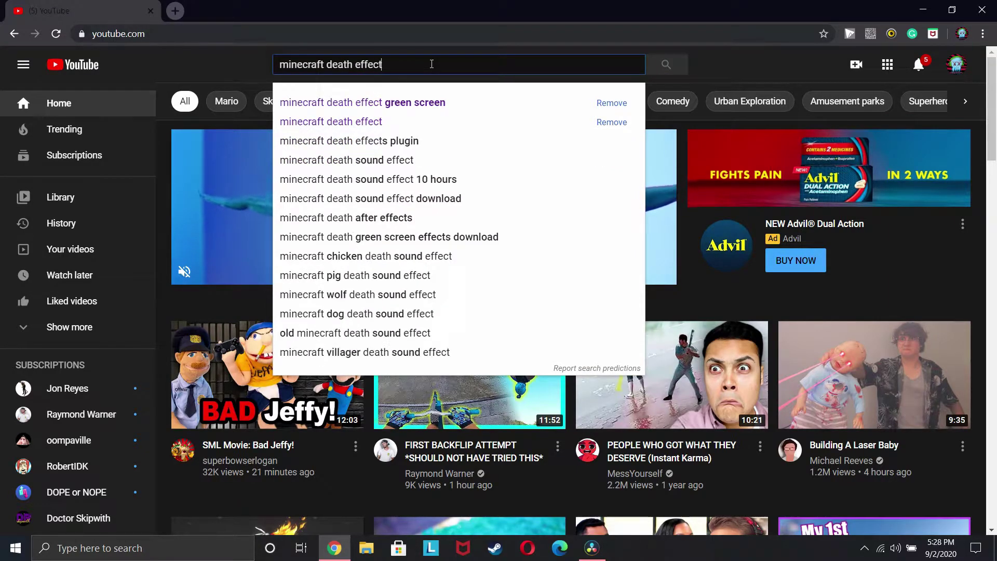
click(423, 102)
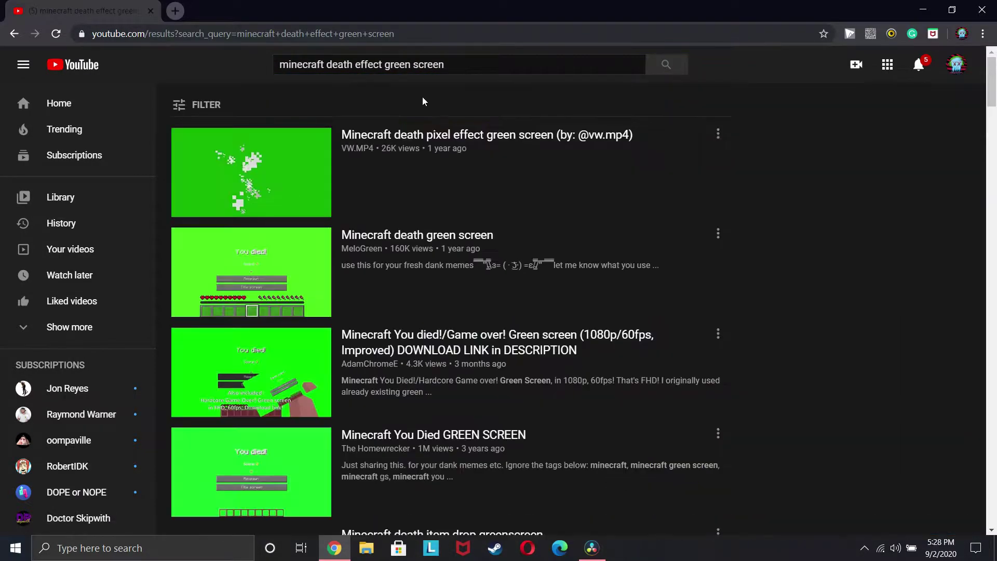
Open the "Minecraft death green screen" video from the search results and pause it
scroll(389, 223, down, 1)
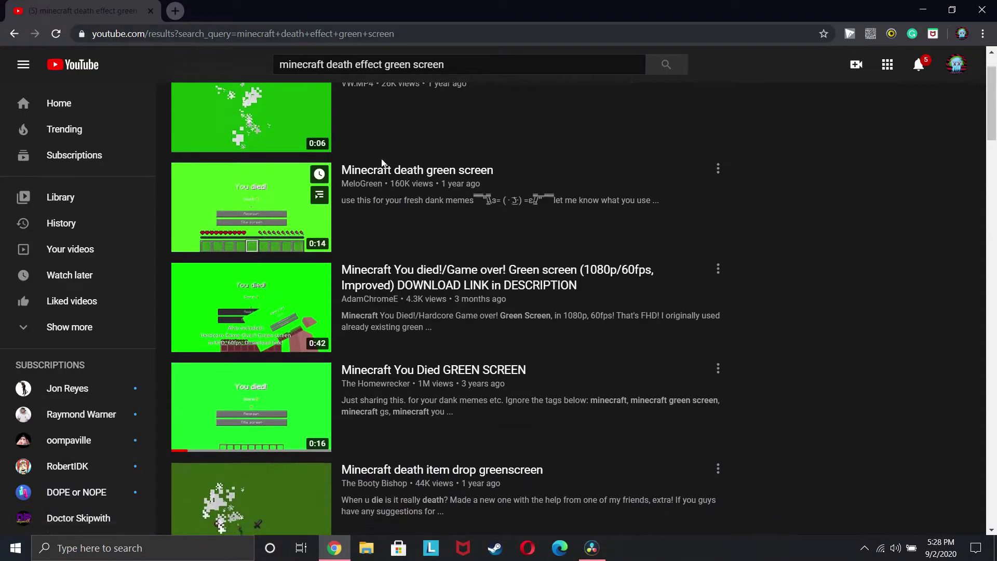
click(389, 178)
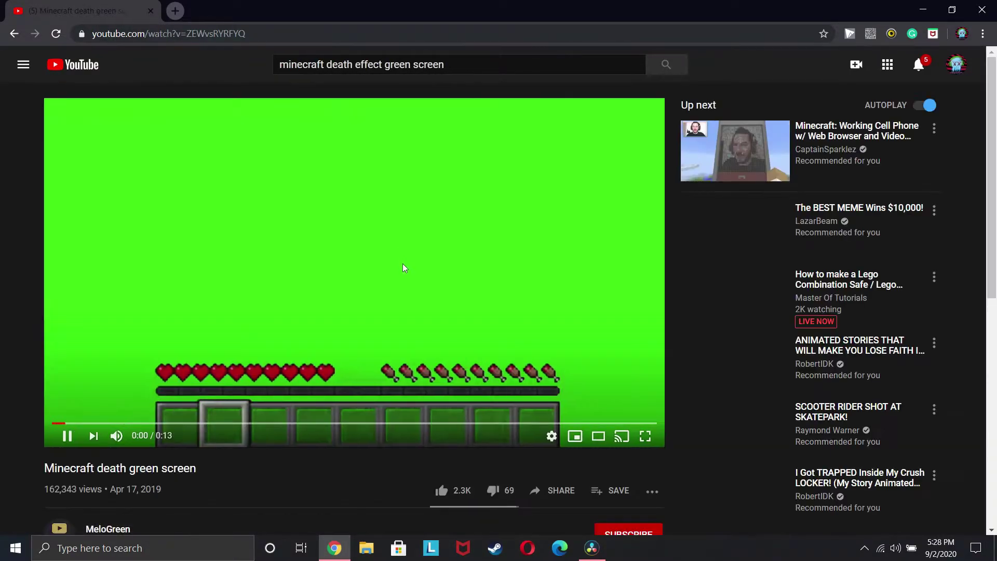
click(387, 271)
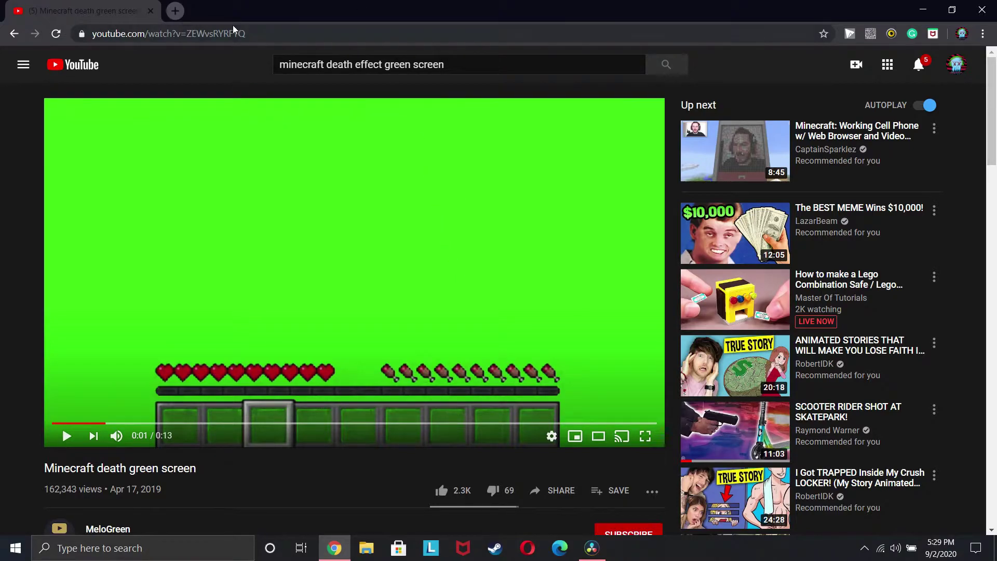
Open the youtube-video.download site in a separate tab and paste the Minecraft death green screen video's link into it
click(179, 12)
click(393, 316)
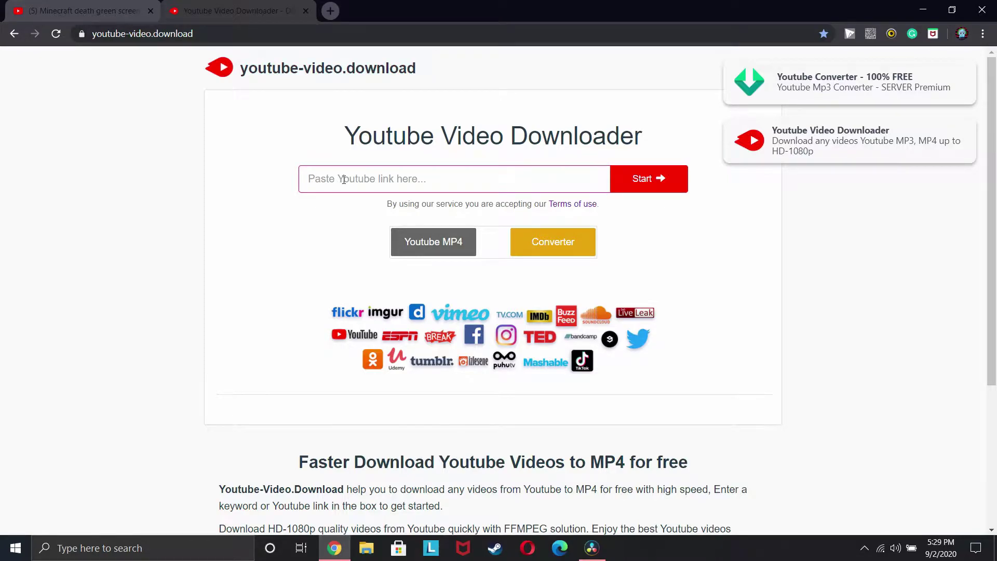
click(81, 7)
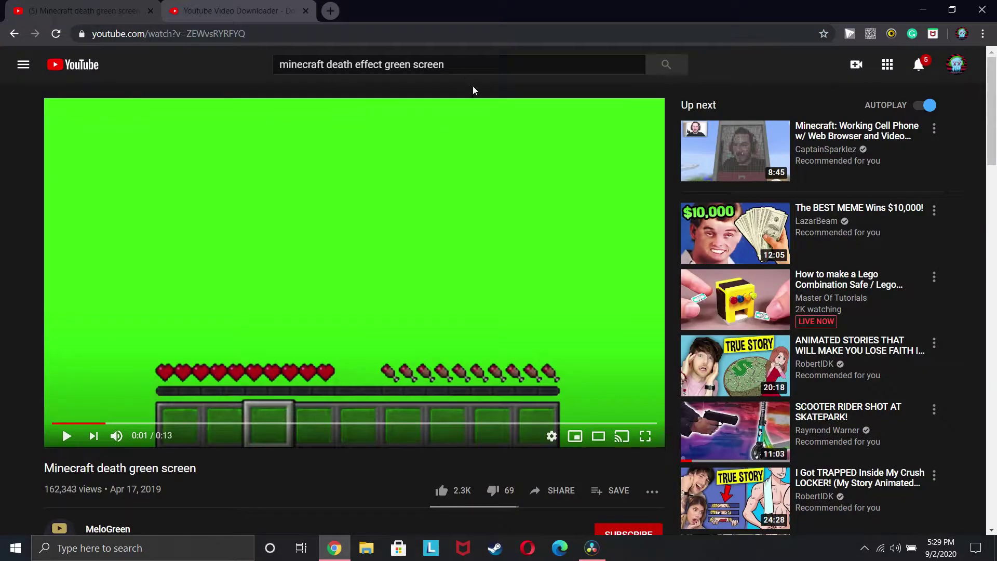
click(215, 35)
key(ctrl+c)
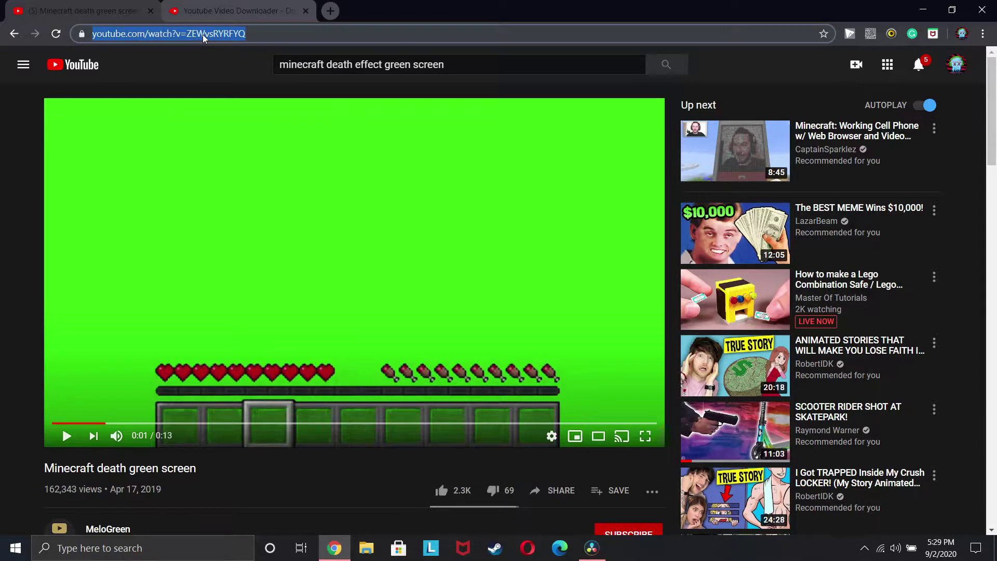
click(218, 11)
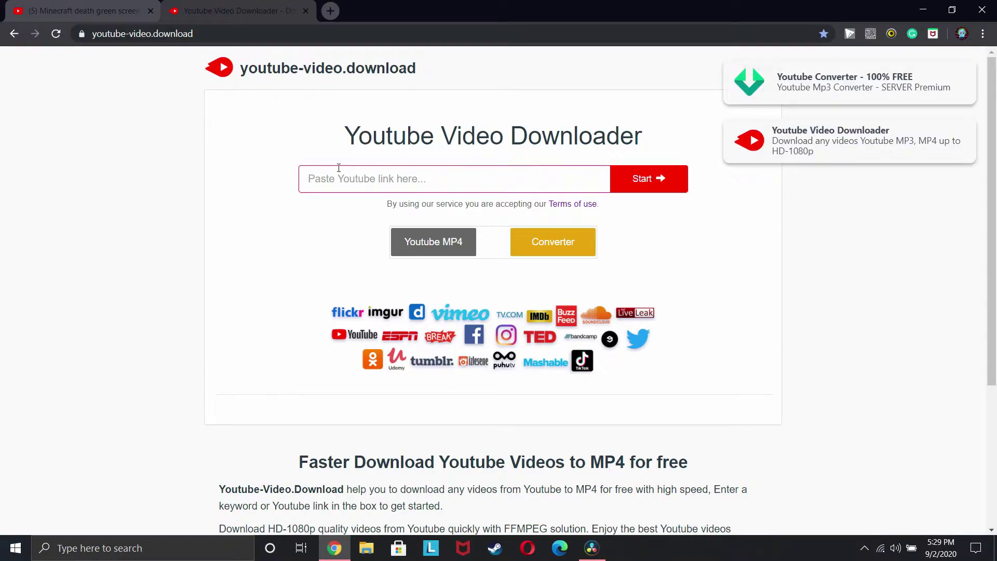
click(52, 12)
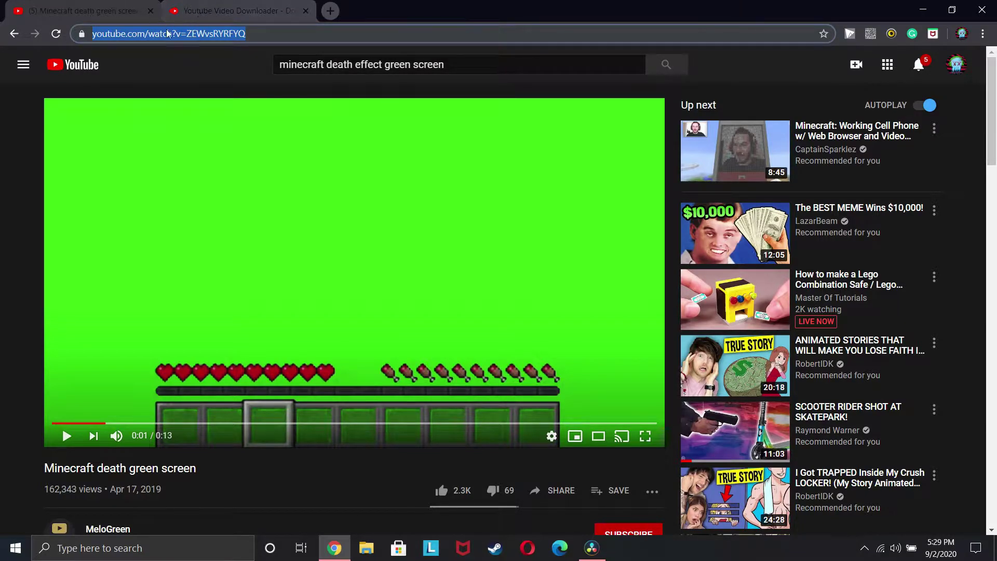
click(240, 5)
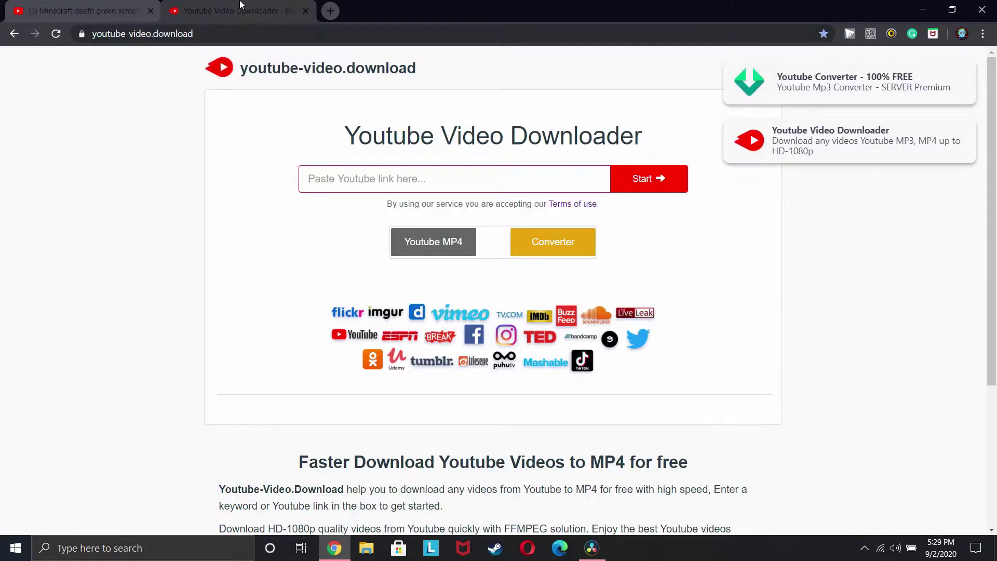
click(380, 183)
key(ctrl+v)
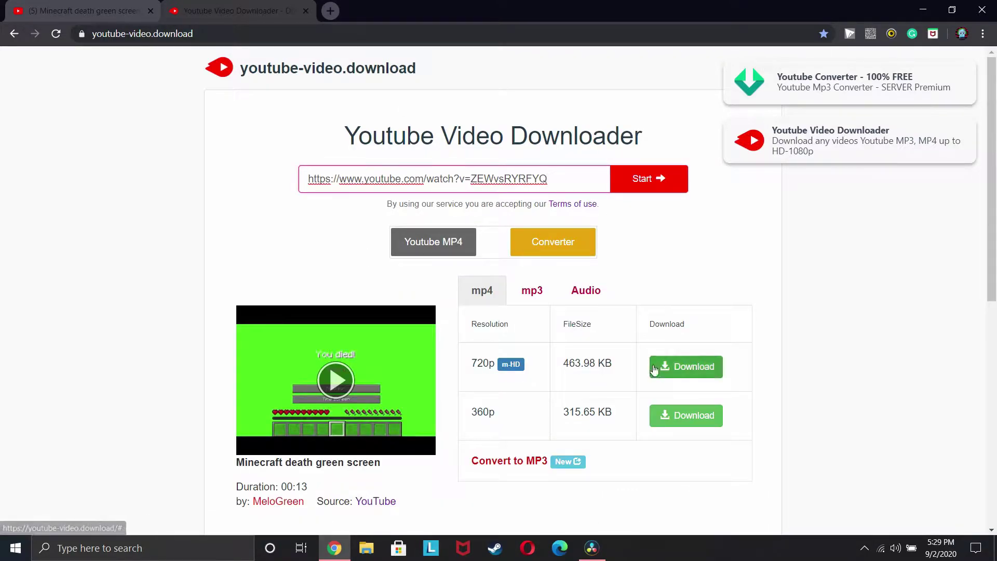
Download the Minecraft death green screen video as a 720p MP4
click(655, 368)
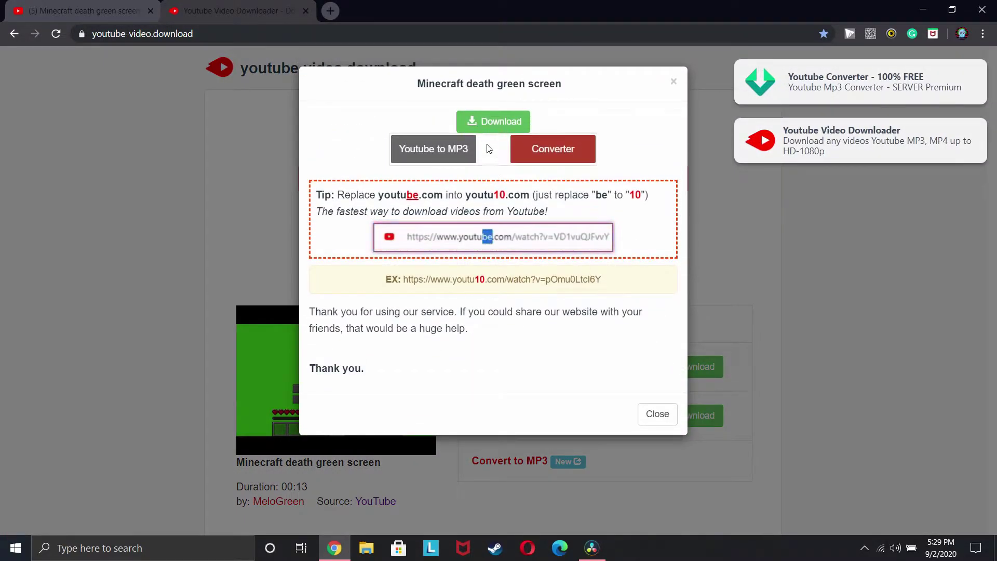
click(490, 125)
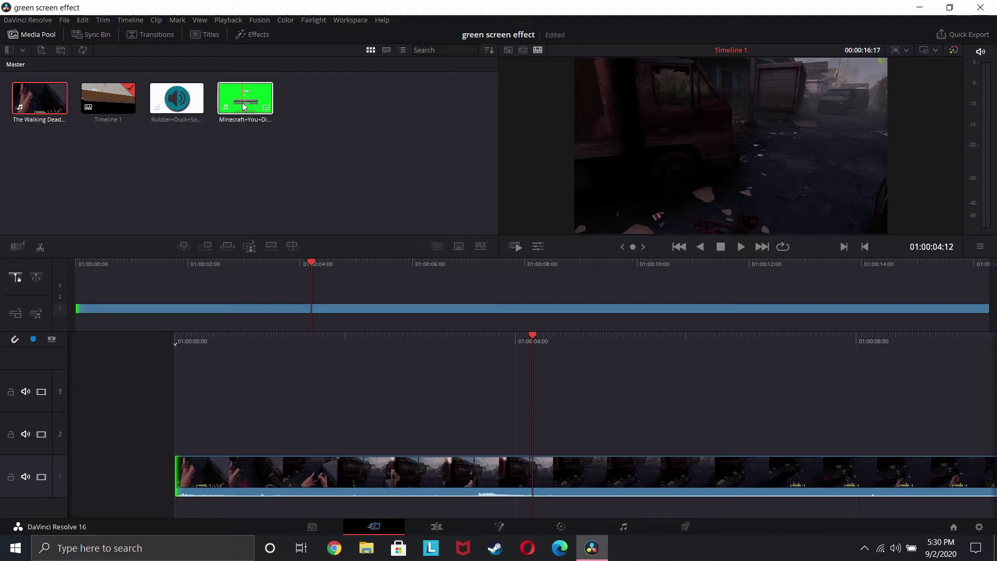
Place the Minecraft You Died green screen clip on track 2 at 01:00:04:12 and open it in Fusion
drag(243, 107, 534, 429)
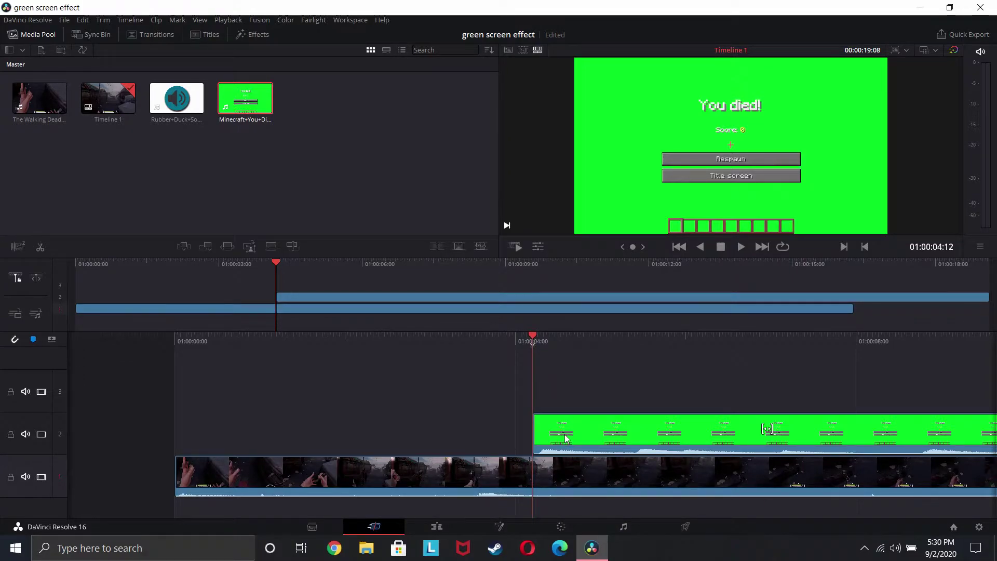
click(572, 431)
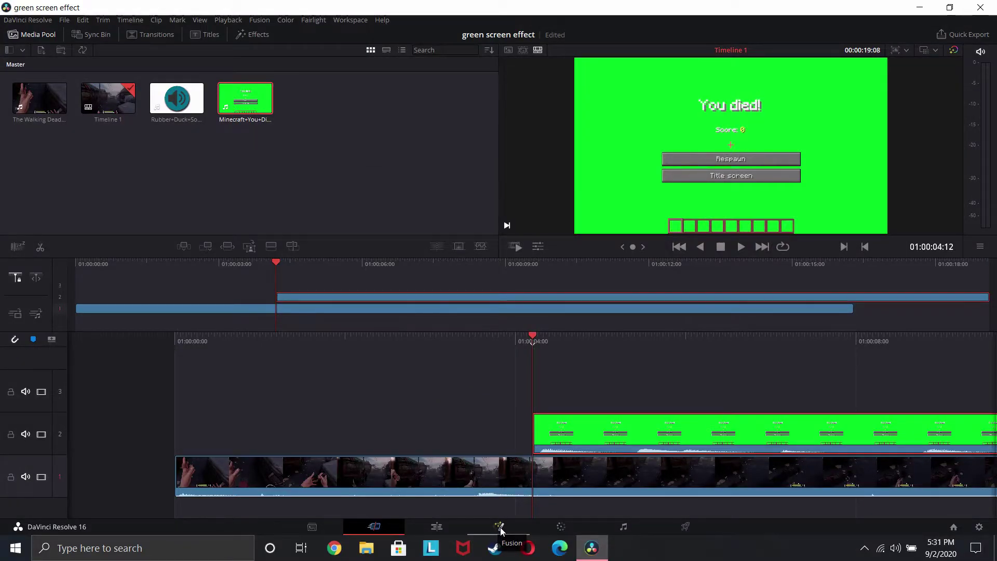
click(500, 527)
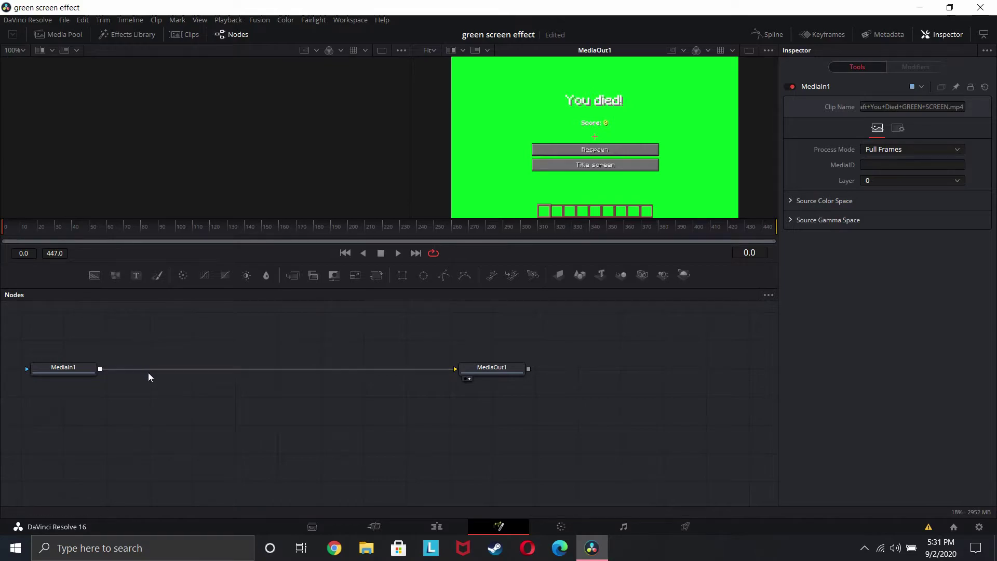
Insert a Delta Keyer between MediaIn1 and MediaOut1 and sample the clip's green backdrop as its background color
right_click(164, 373)
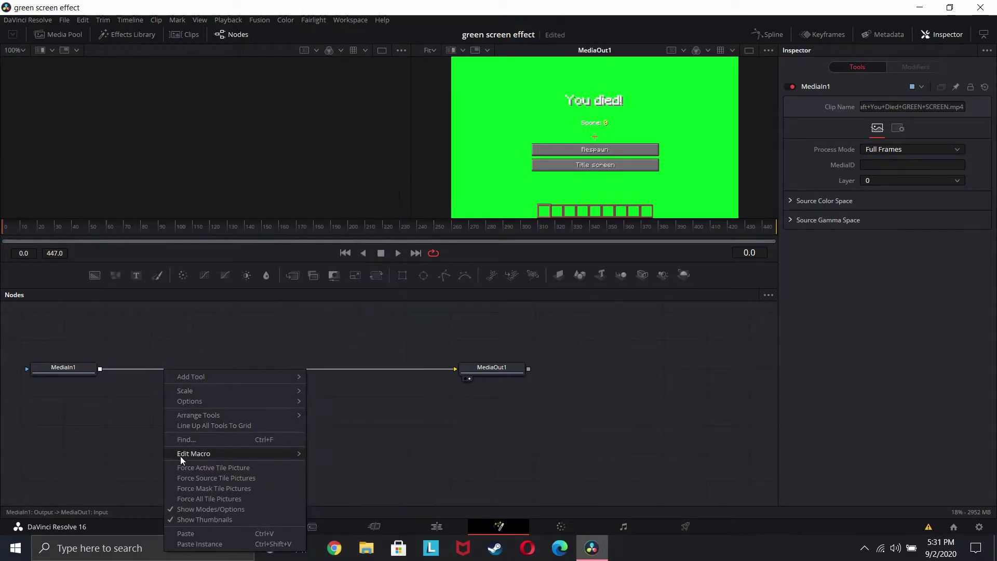
mouse_move(204, 377)
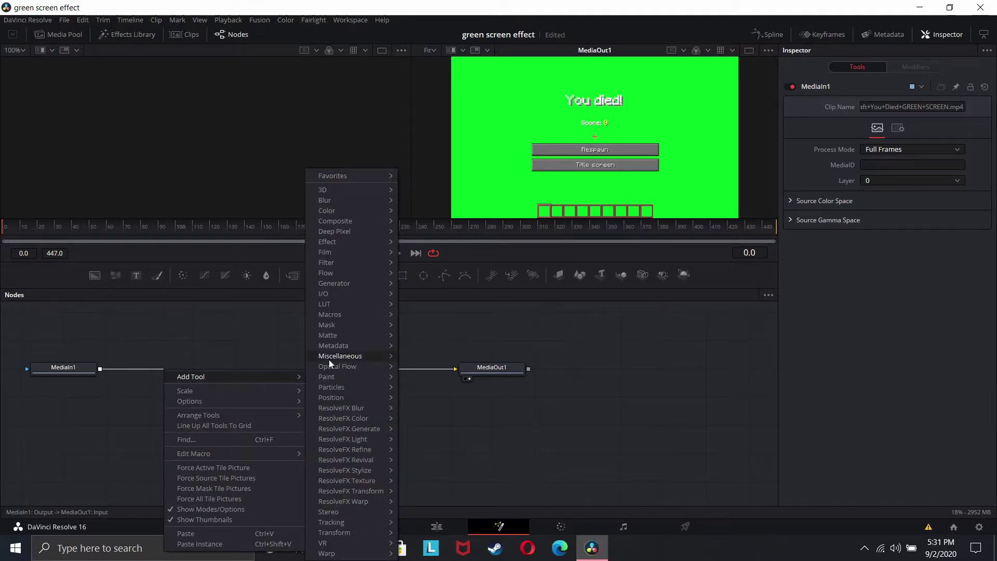
mouse_move(341, 339)
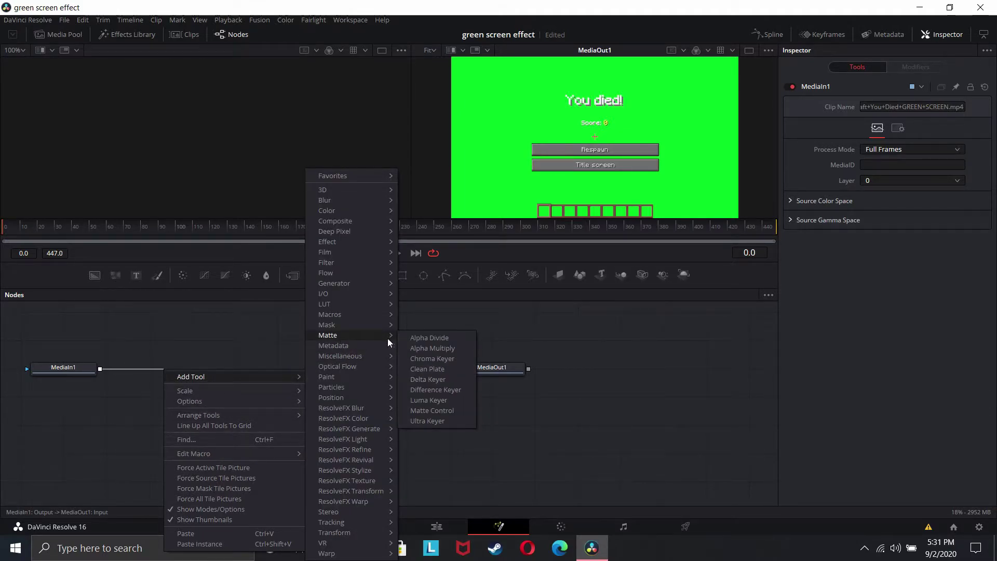
click(418, 381)
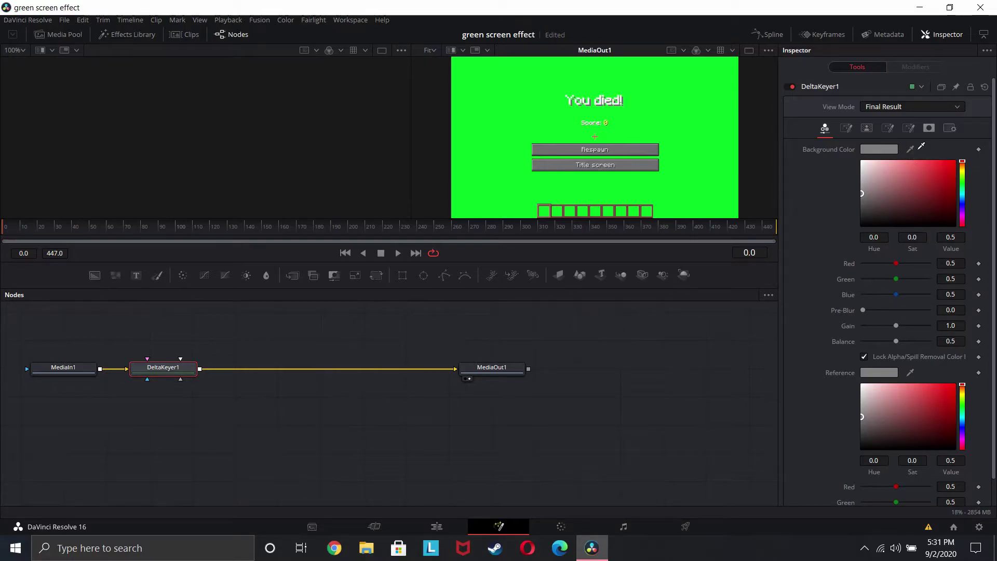
drag(910, 149, 684, 94)
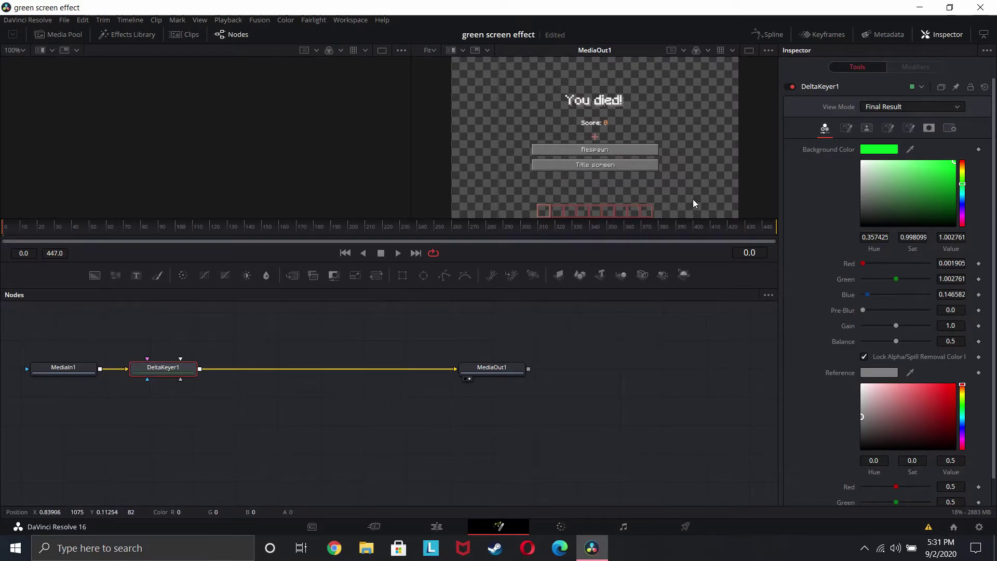
Return to the Cut page and play back the keyed death screen over the gameplay footage
click(373, 525)
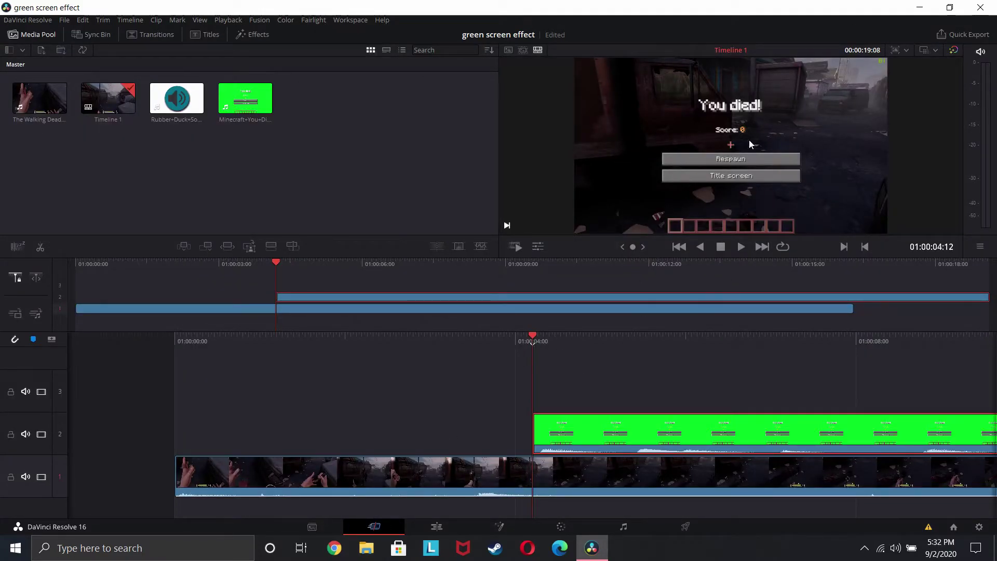
key(space)
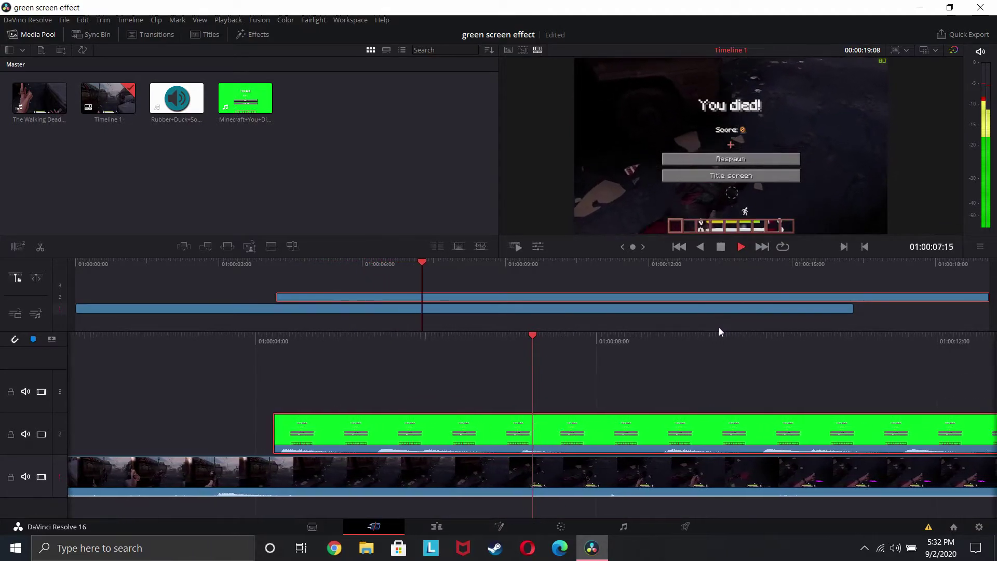
key(space)
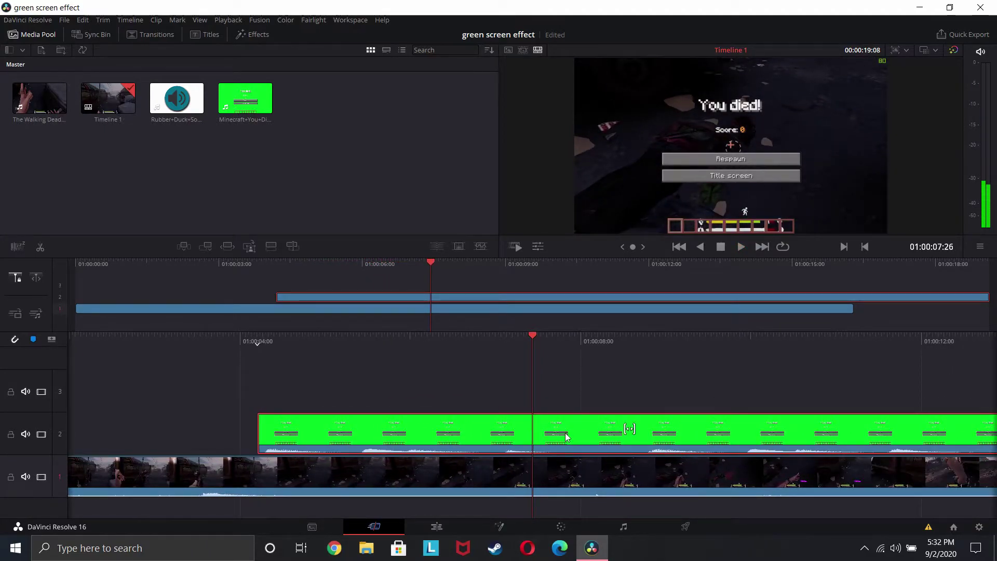
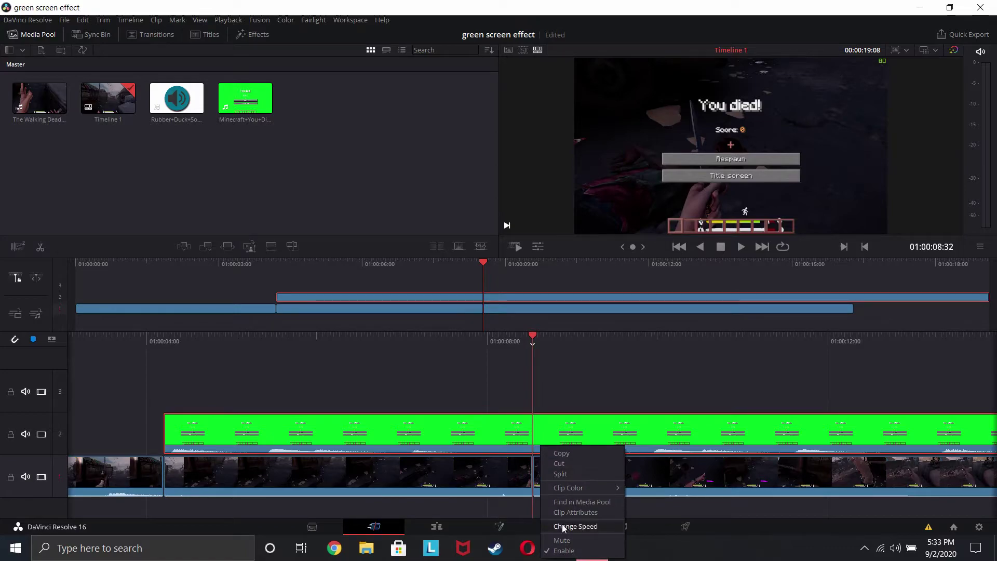
Split the clips at 01:00:08:32 and delete the part of the green screen clip after the cut
click(548, 475)
click(583, 437)
key(Delete)
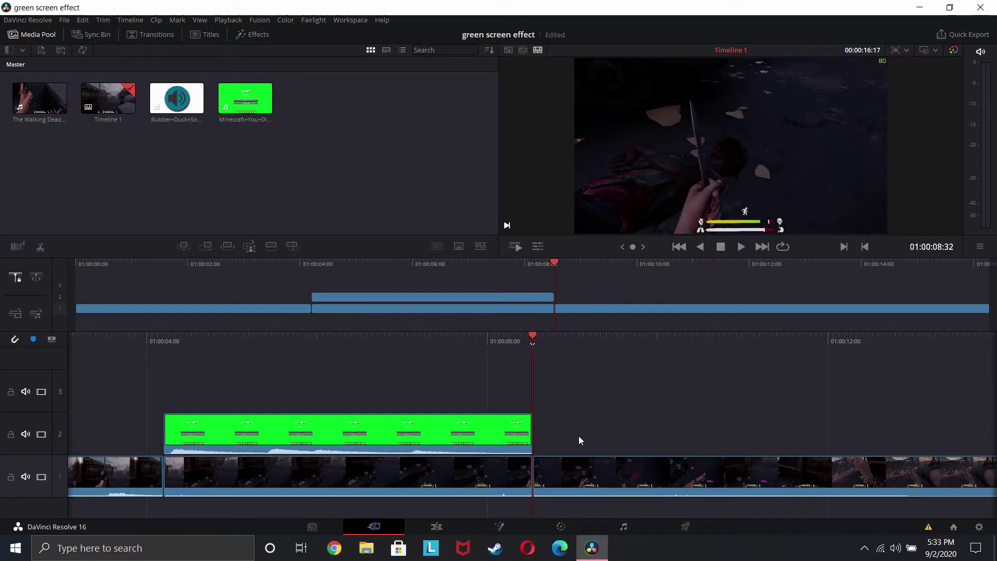
Enable Dynamic Zoom on the gameplay segment beneath the green screen clip, using the Edit page
scroll(579, 435, up, 5)
click(588, 480)
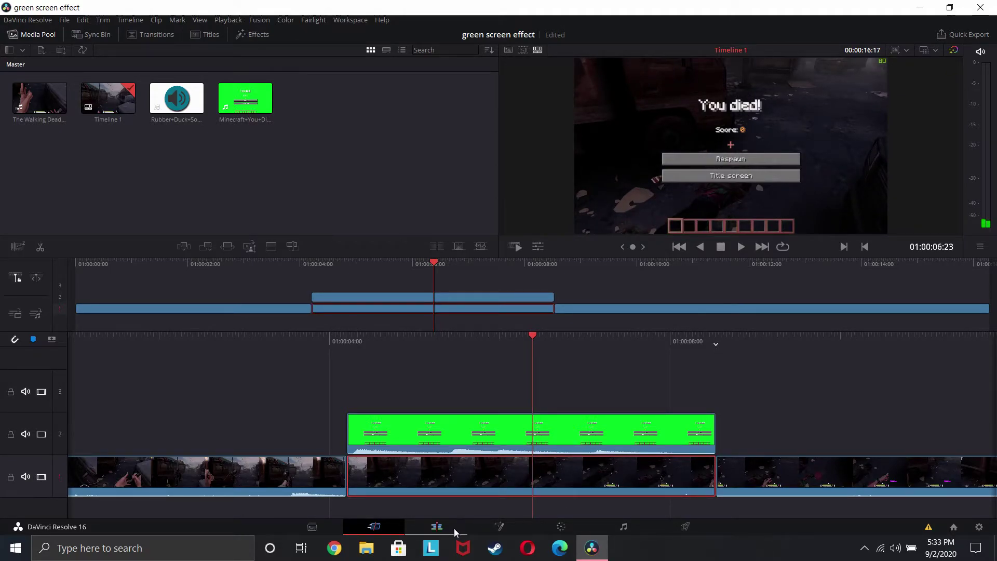
click(437, 526)
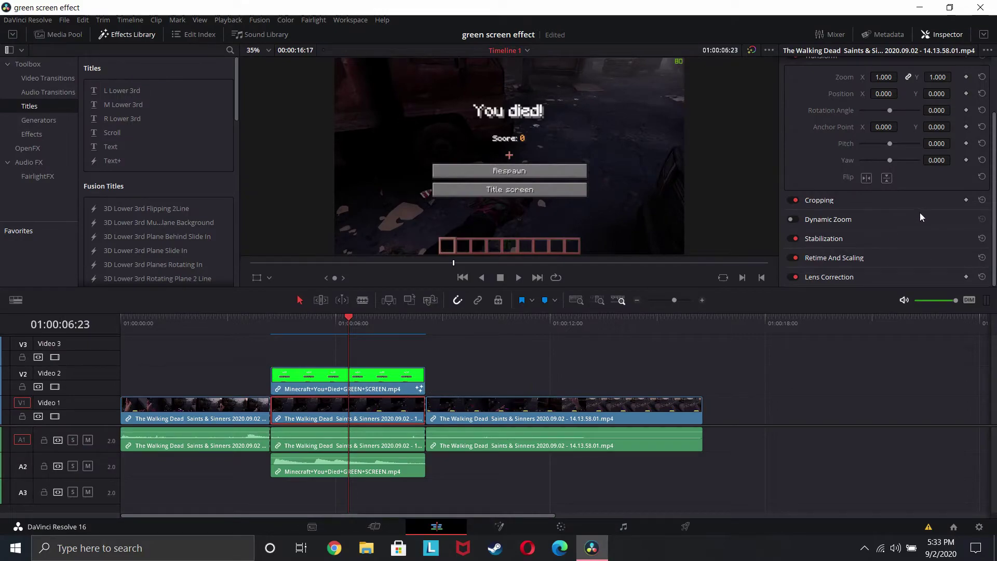
scroll(925, 150, down, 3)
click(797, 219)
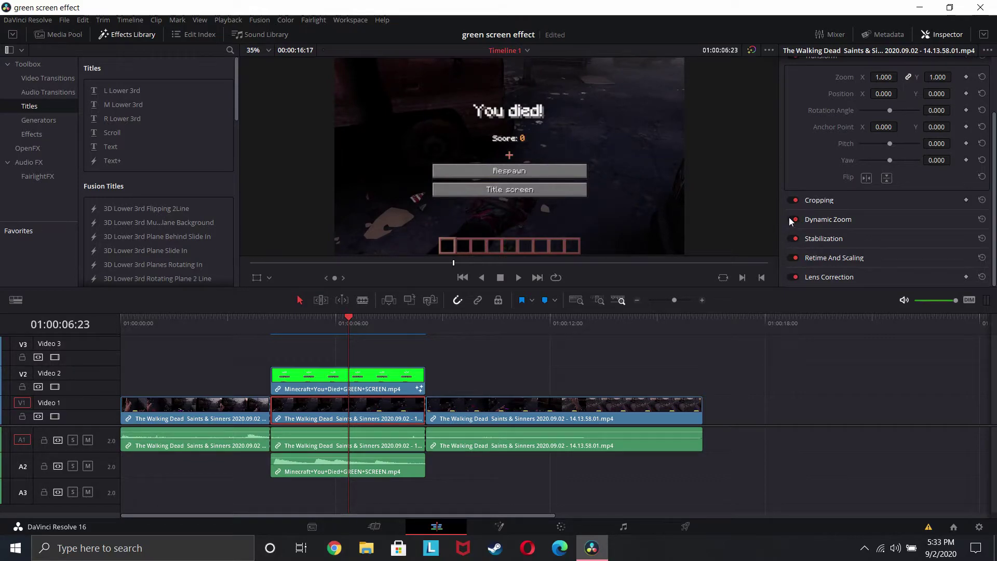
Set the gameplay segment's Dynamic Zoom start frame to the full picture and its end frame tightly around the death-screen buttons, and preview the zoom
click(270, 278)
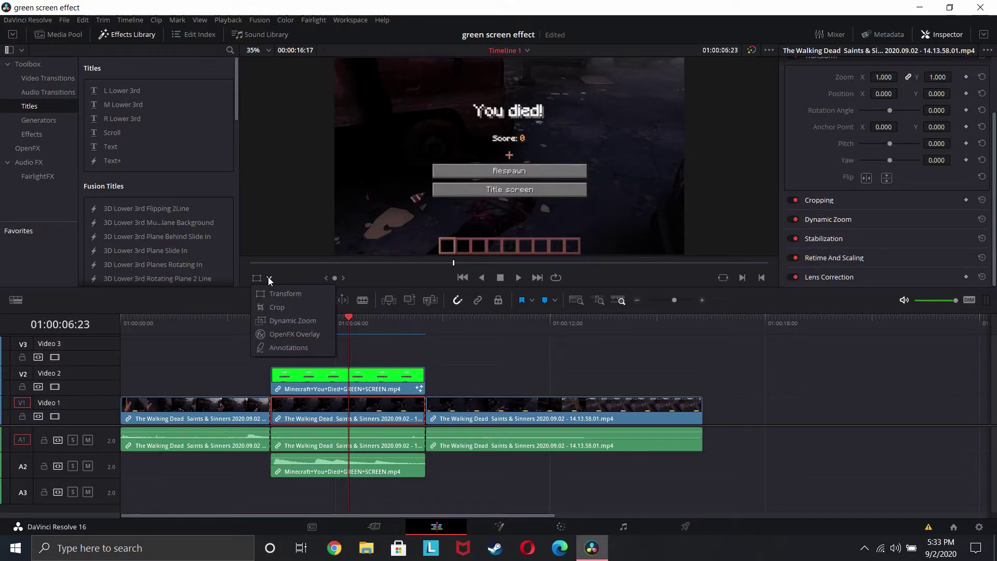
click(285, 321)
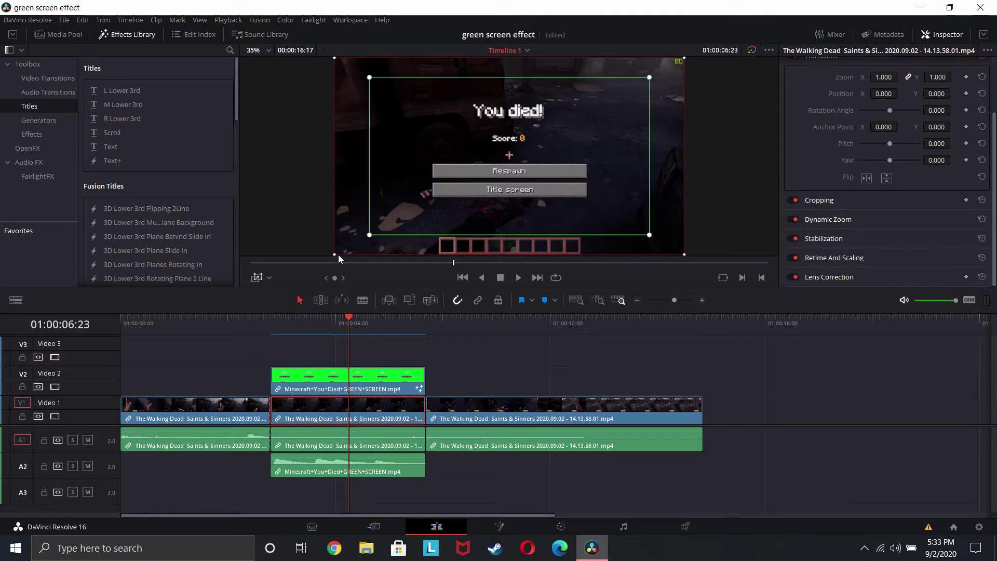
key(Up)
drag(334, 253, 435, 200)
drag(649, 235, 691, 254)
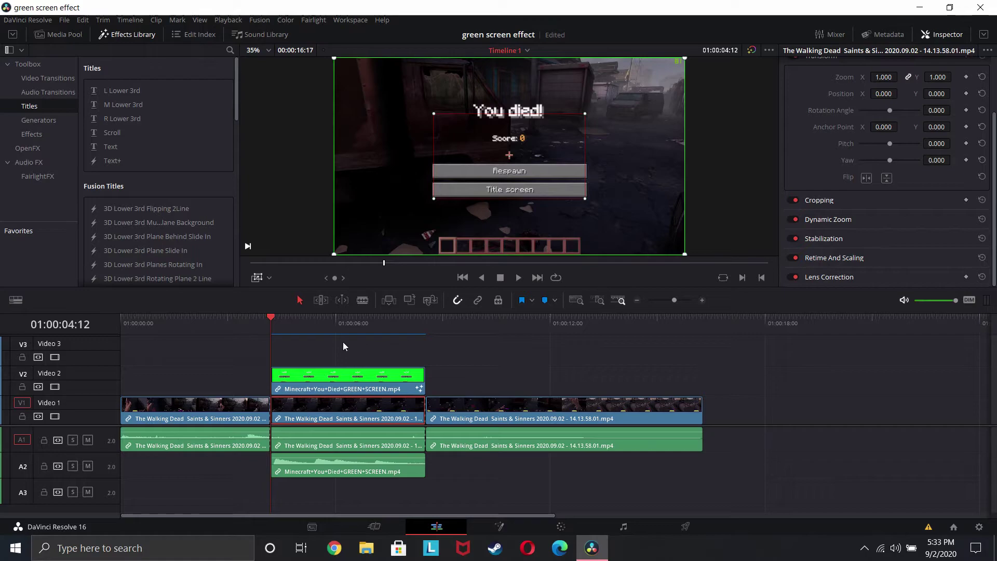
key(space)
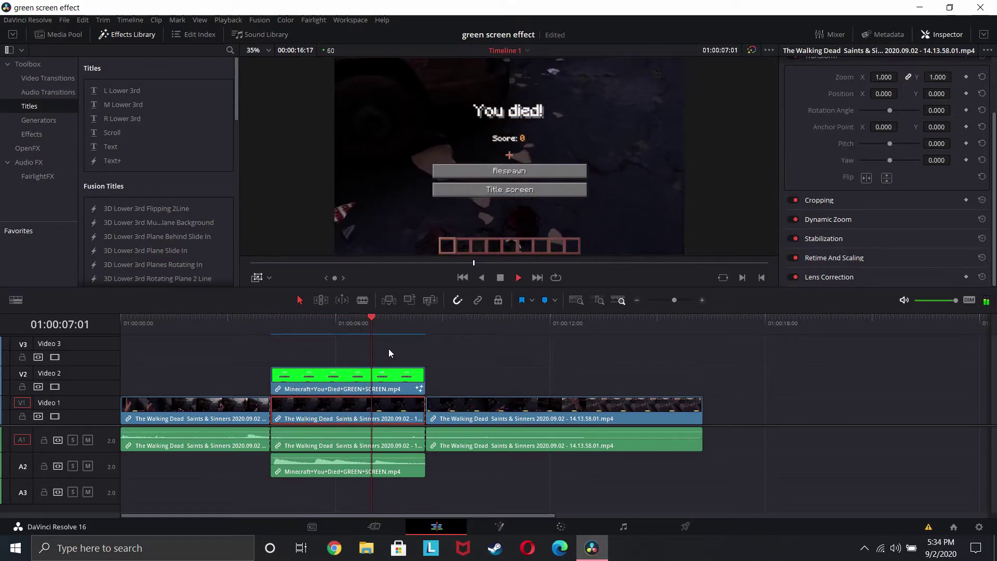
key(space)
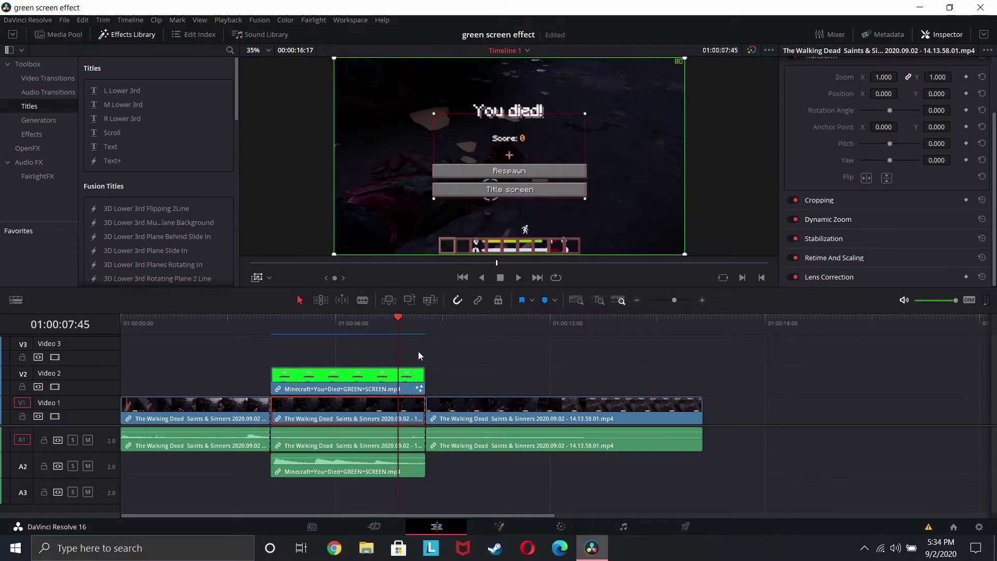
Using the Cut page, place the Rubber Duck sound clip on track 2 directly before the green screen clip and play it back
click(231, 320)
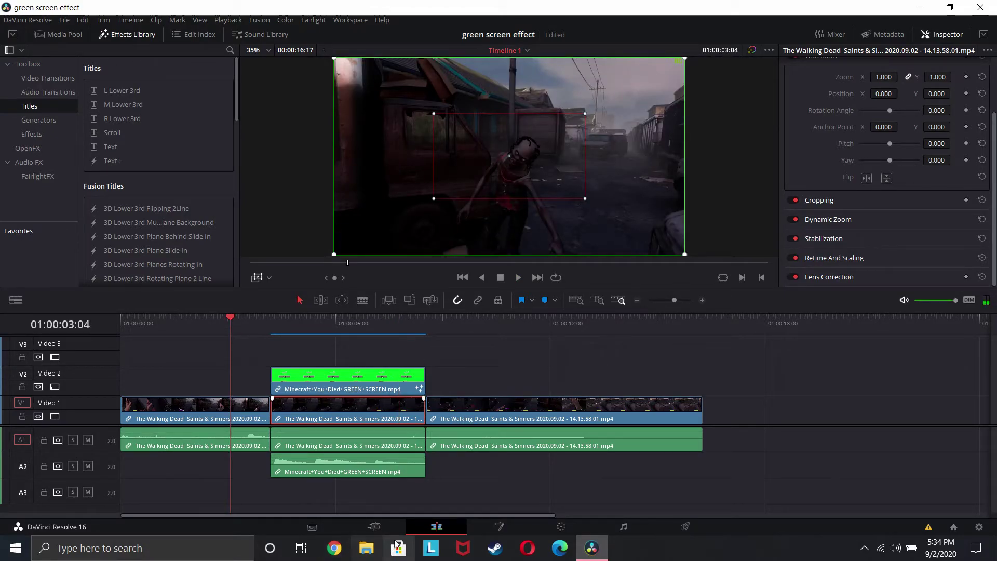
click(376, 521)
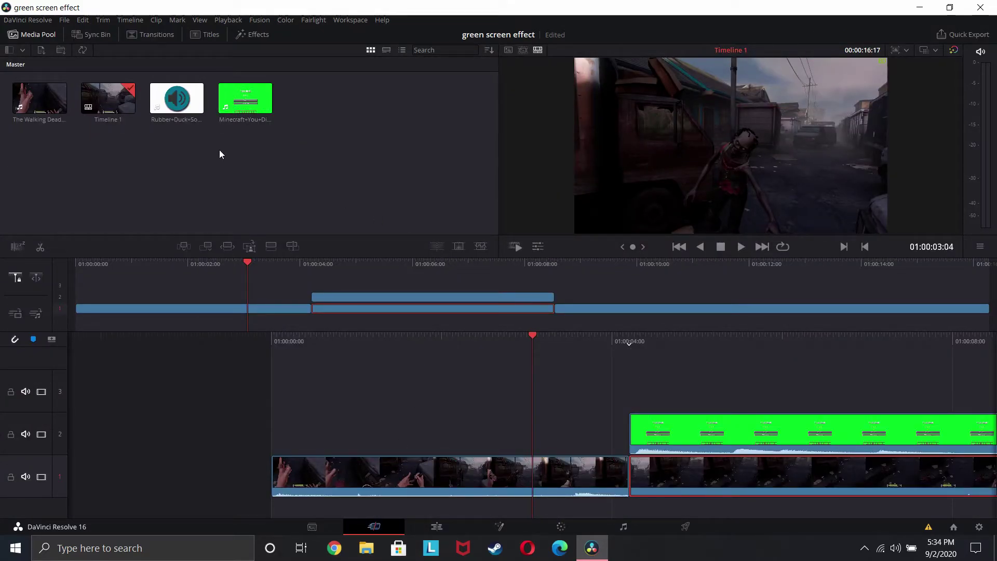
drag(176, 99, 509, 385)
right_click(574, 396)
mouse_move(572, 389)
mouse_down()
mouse_move(561, 431)
mouse_move(512, 431)
mouse_move(557, 390)
mouse_up()
drag(577, 340, 609, 331)
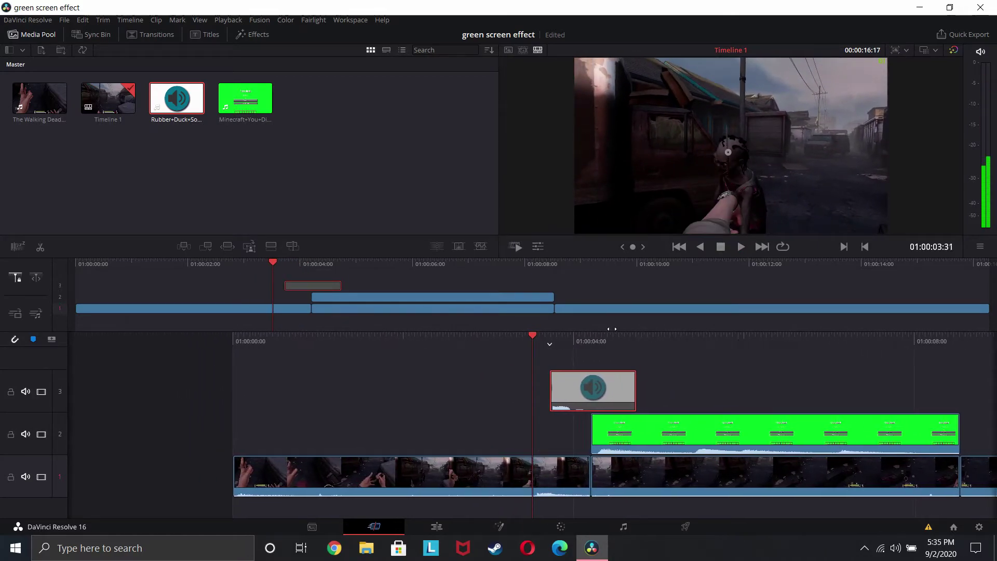
drag(566, 390, 560, 423)
key(space)
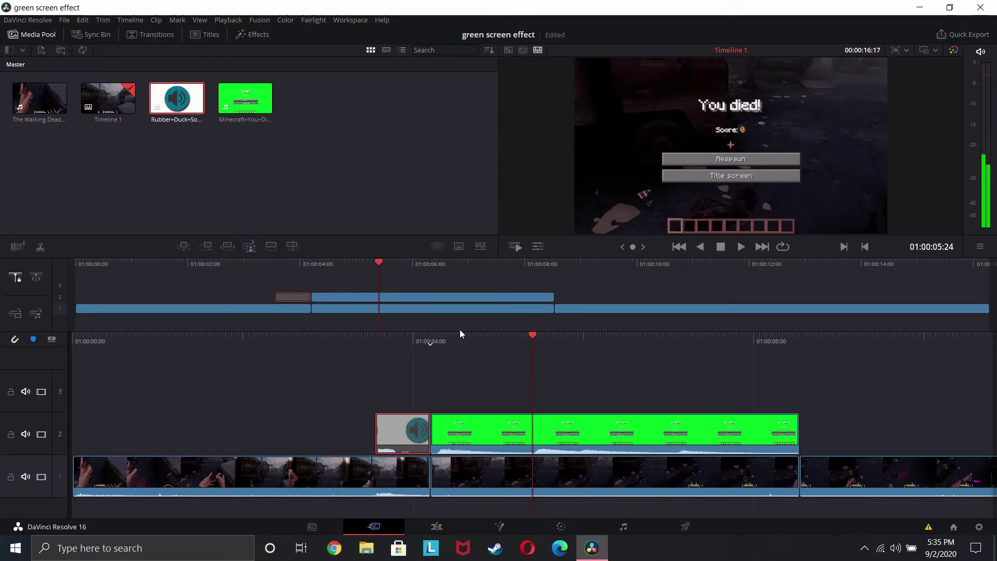
key(space)
Split the gameplay clip where the Rubber Duck sound starts, inspect the new segment on the Edit page, and play the result on the Cut page
right_click(576, 368)
click(439, 530)
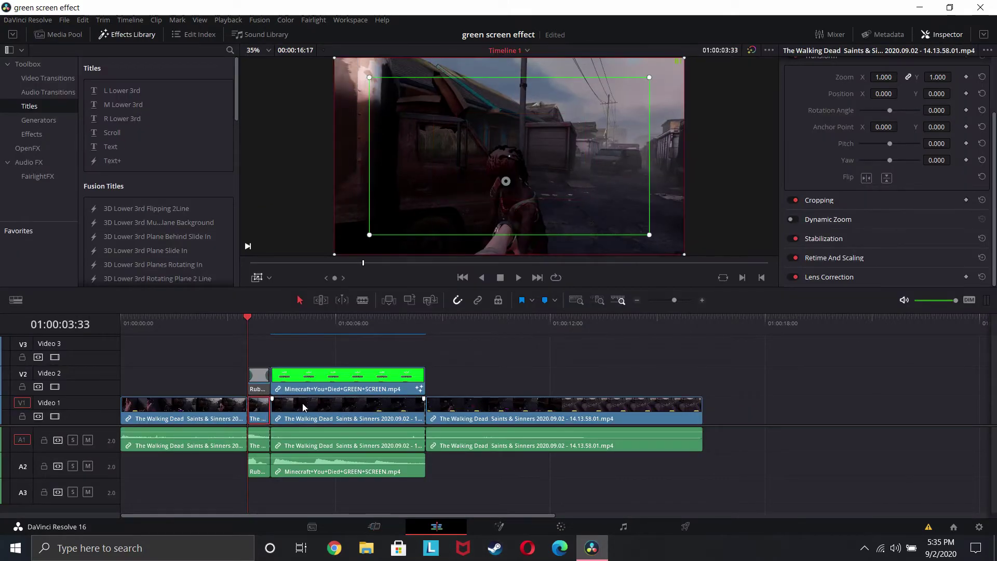
click(374, 526)
key(space)
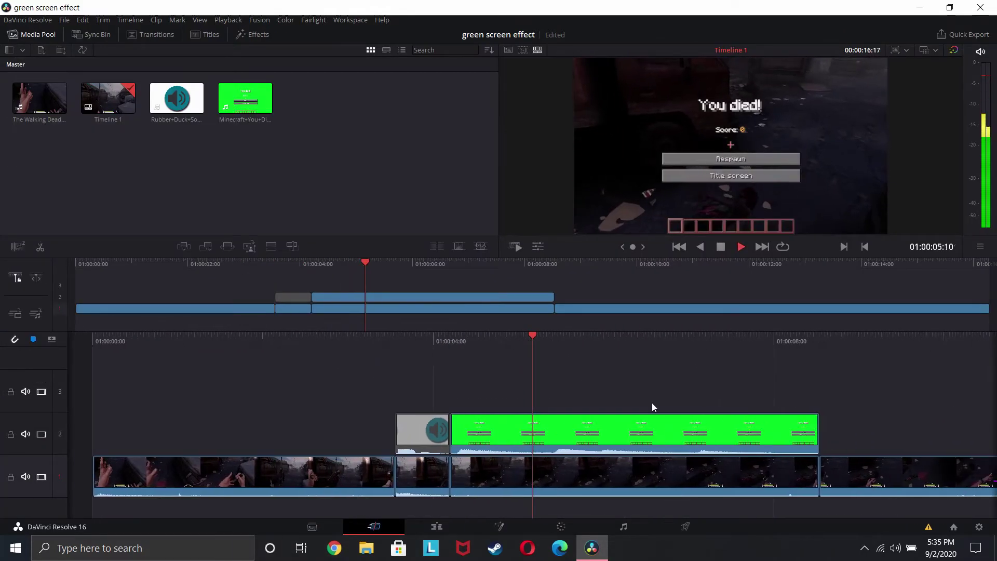
Trim the end of the gameplay to 01:00:11:11 and review the timeline full screen from the start
right_click(579, 466)
click(626, 447)
key(Home)
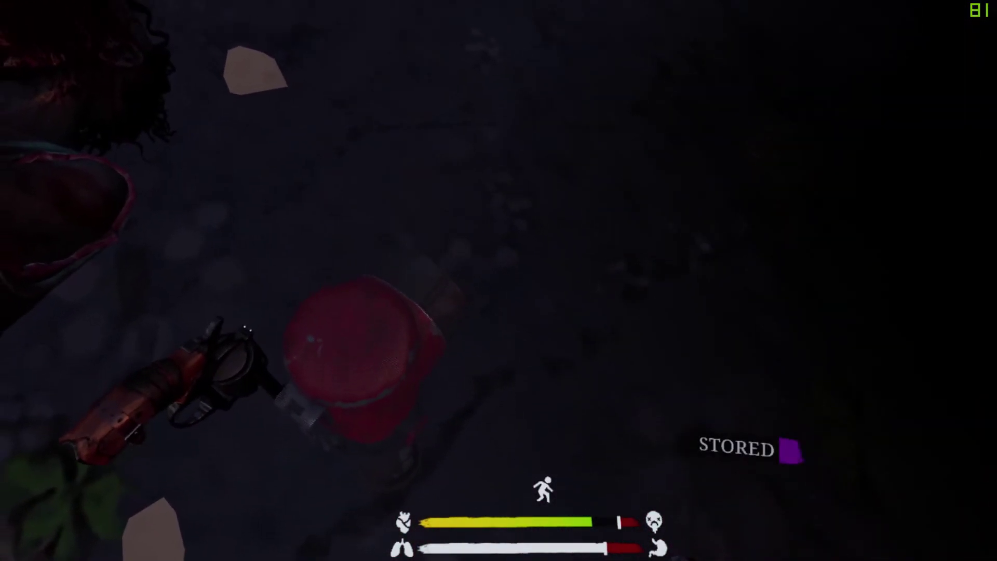
key(Escape)
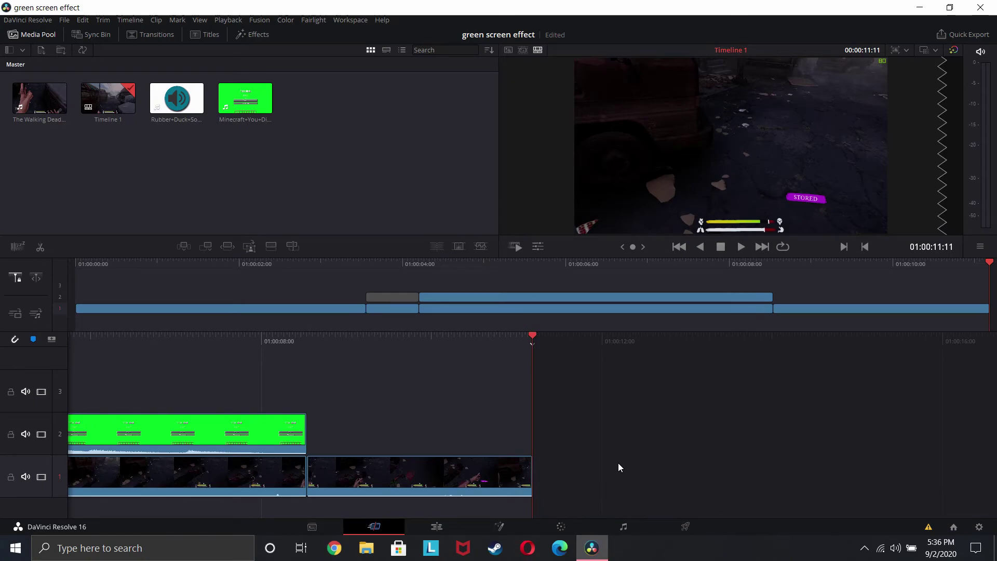
key(Home)
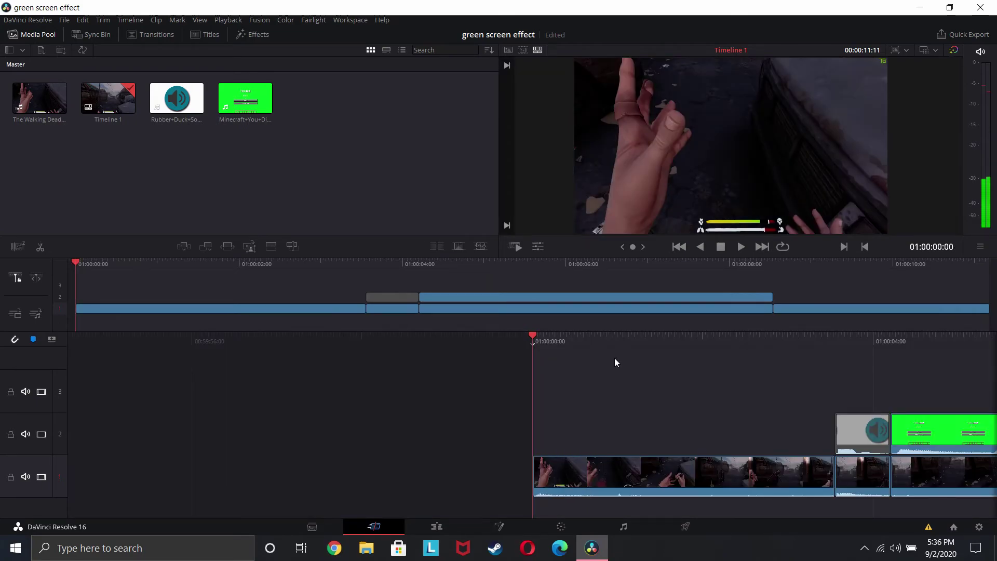